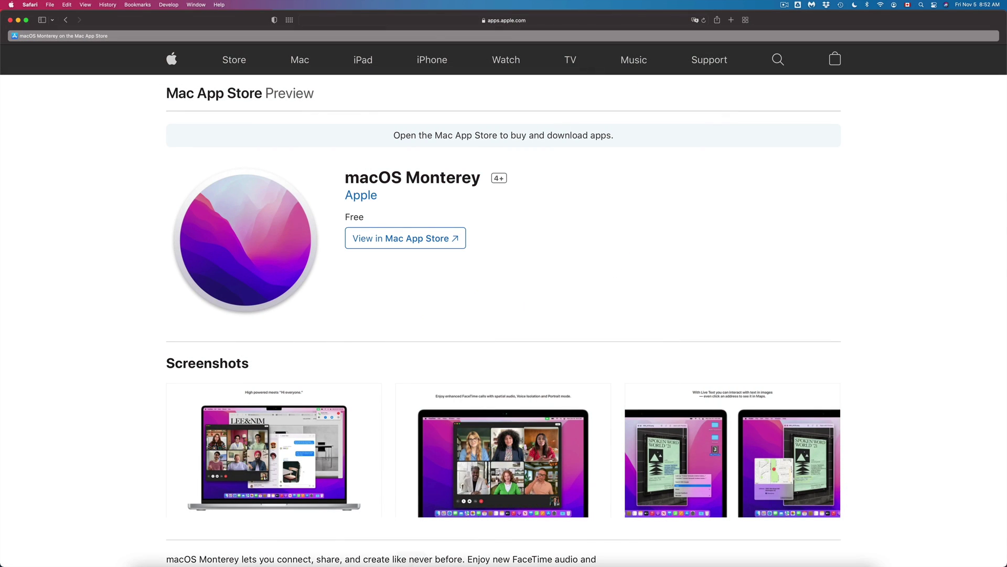
Open Software Update in System Preferences, which offers macOS Monterey 12.0.1 (12.13 GB)
mouse_move(415, 564)
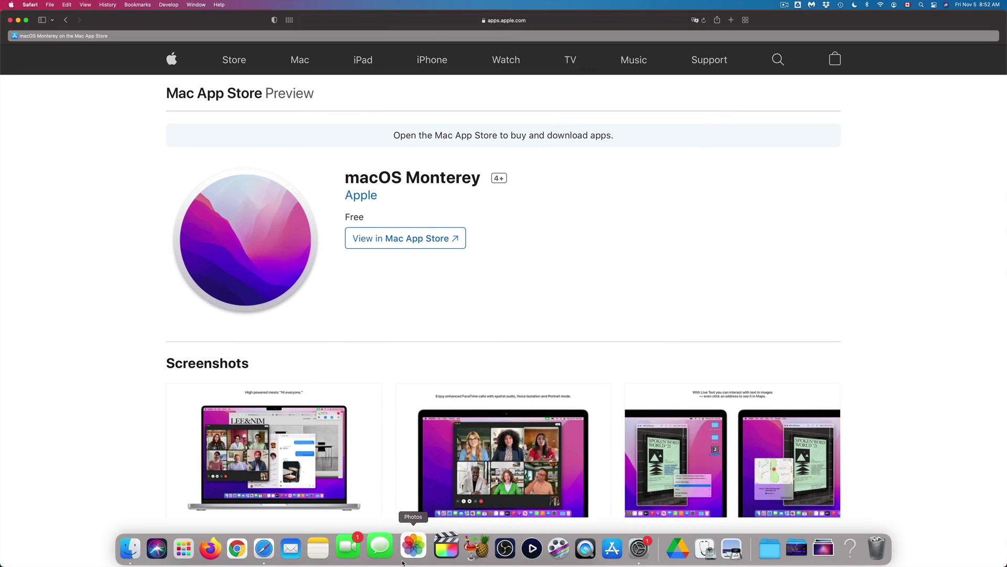
left_click(632, 564)
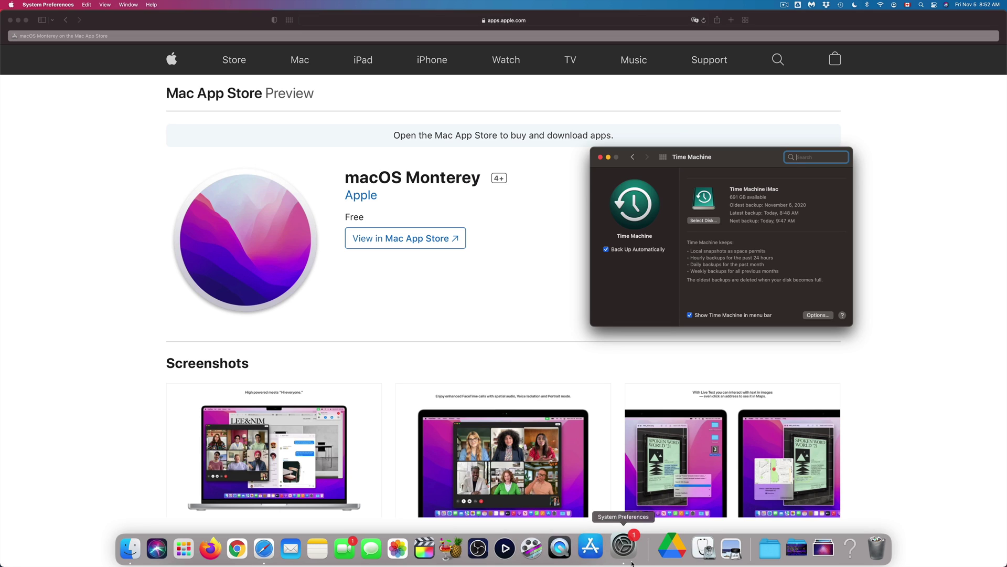
left_click(631, 157)
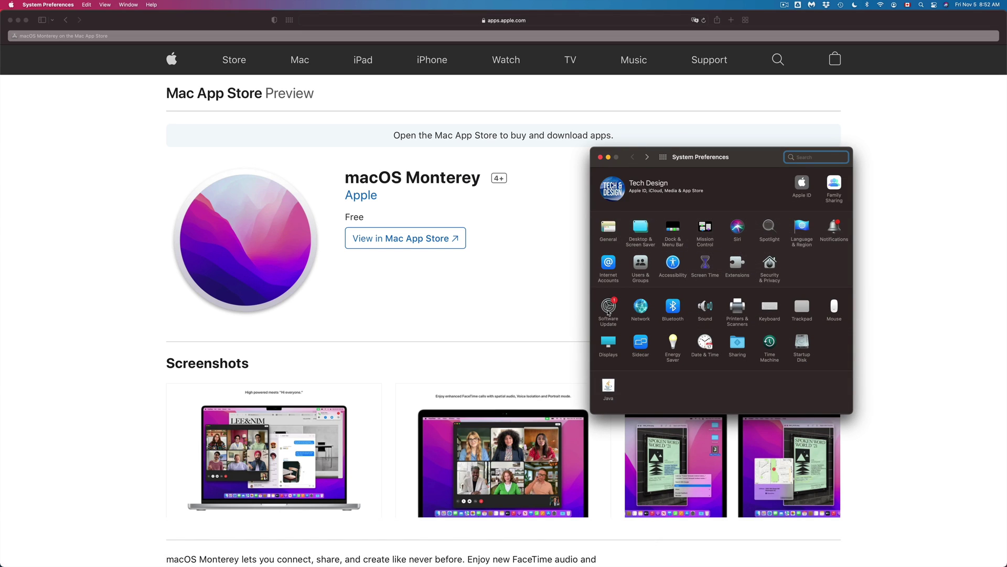
left_click(608, 308)
left_click_drag(723, 163, 651, 220)
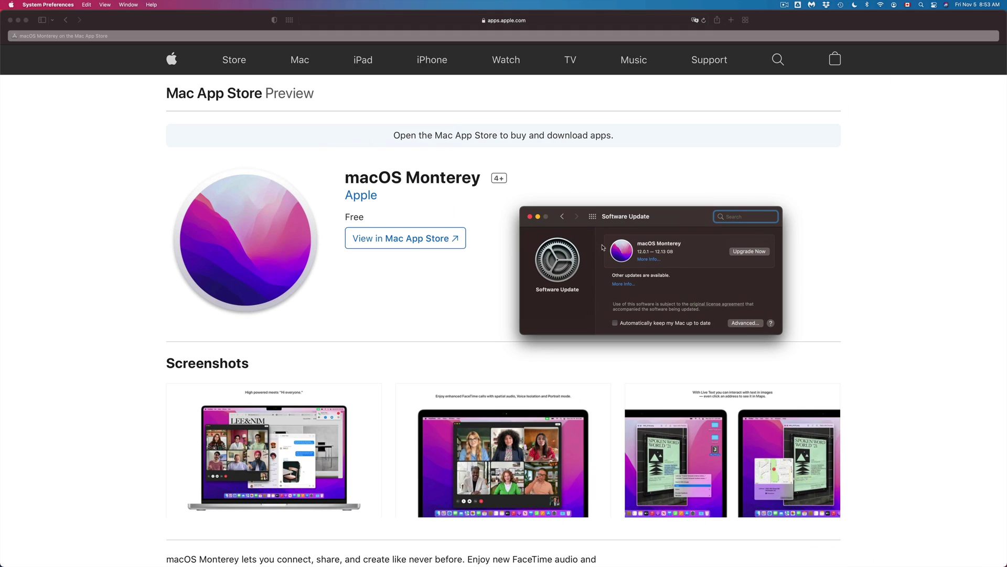
Close Software Update and view the macOS Monterey listing in the Mac App Store from Safari
left_click(530, 217)
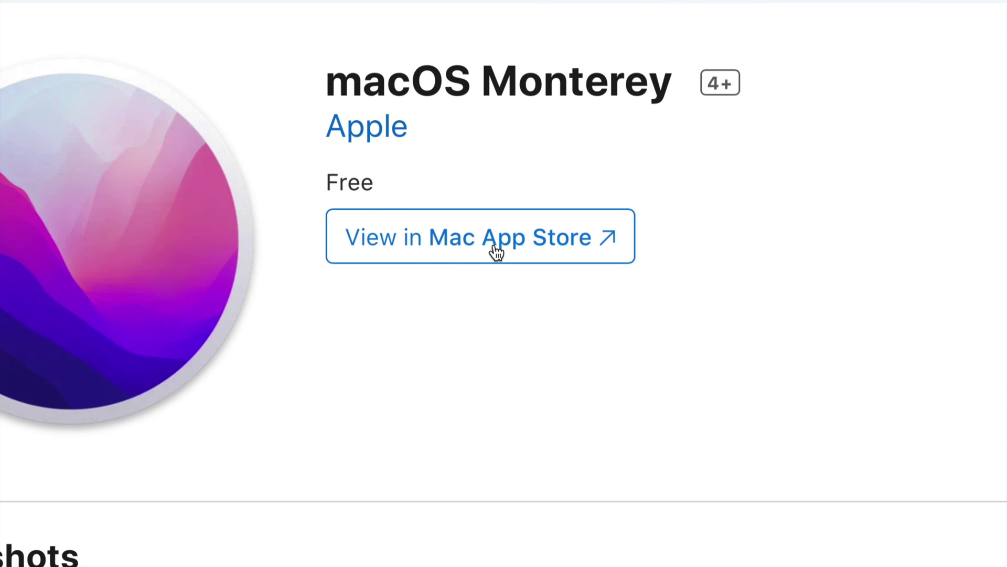
left_click(494, 246)
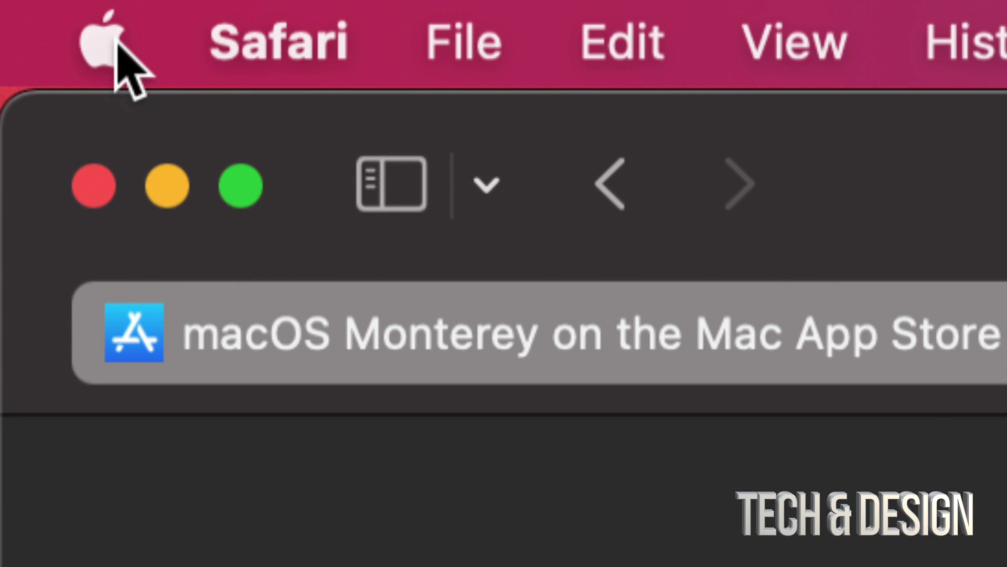
Launch the App Store from the Apple menu and search for 'monterey'
left_click(116, 43)
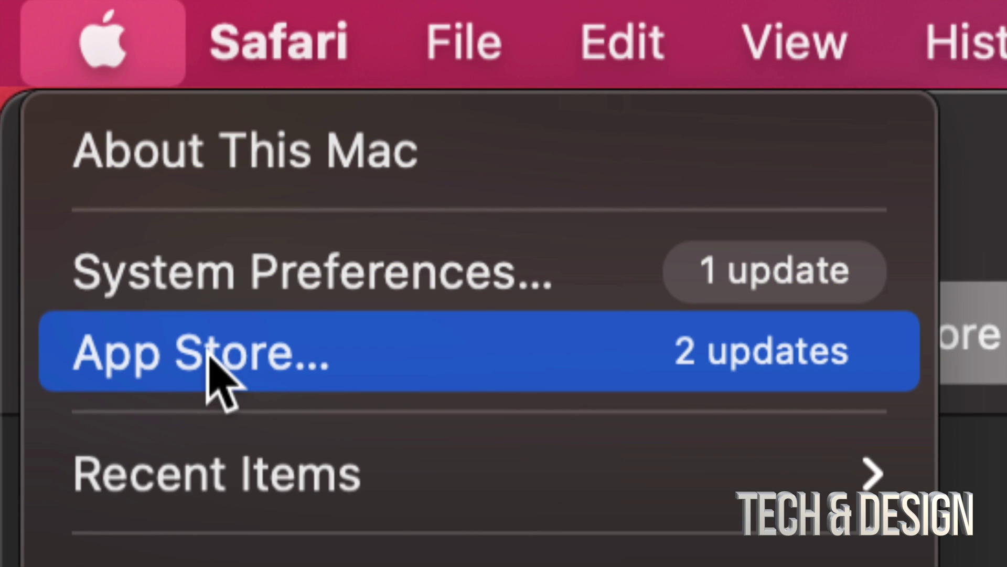
left_click(275, 361)
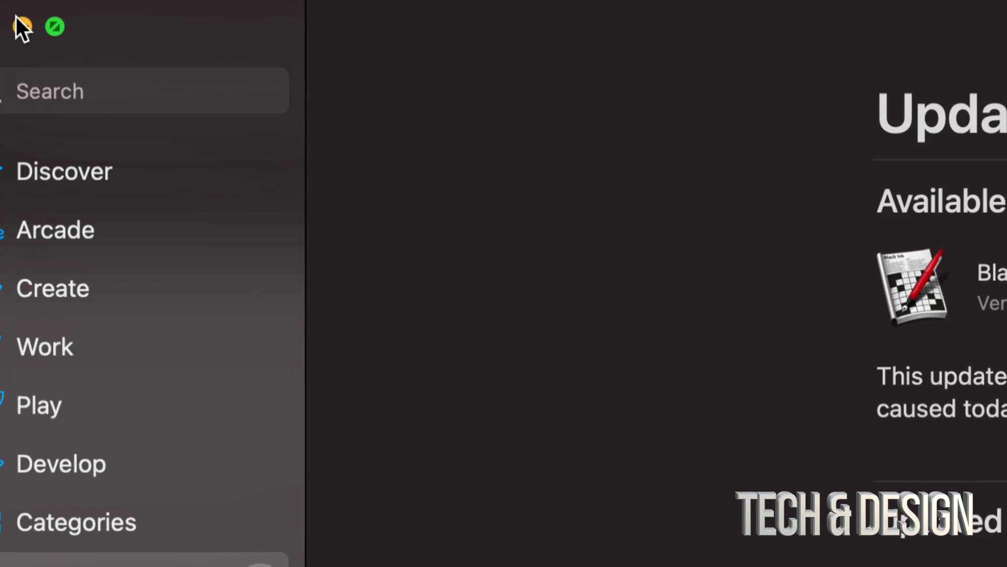
left_click(33, 91)
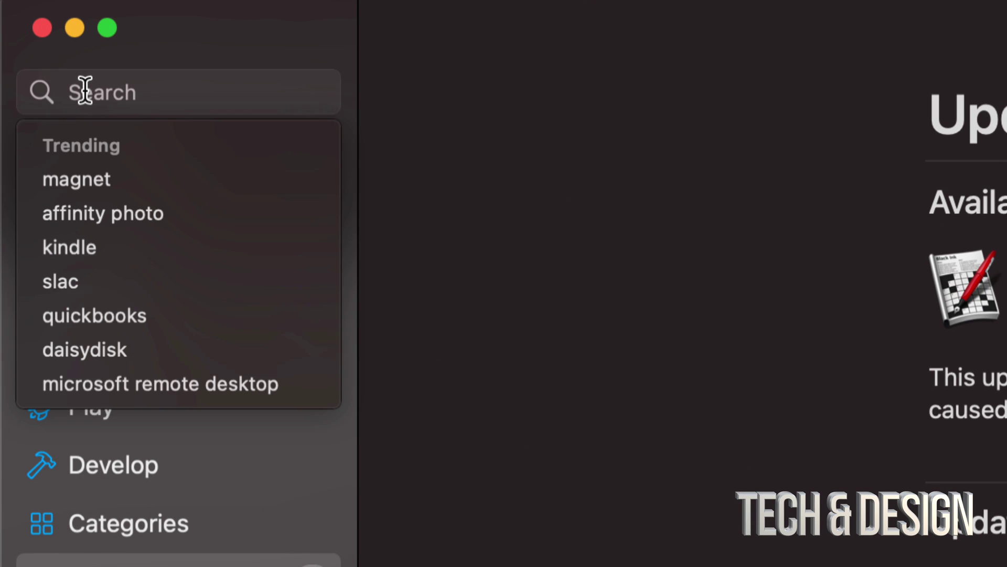
type("mon")
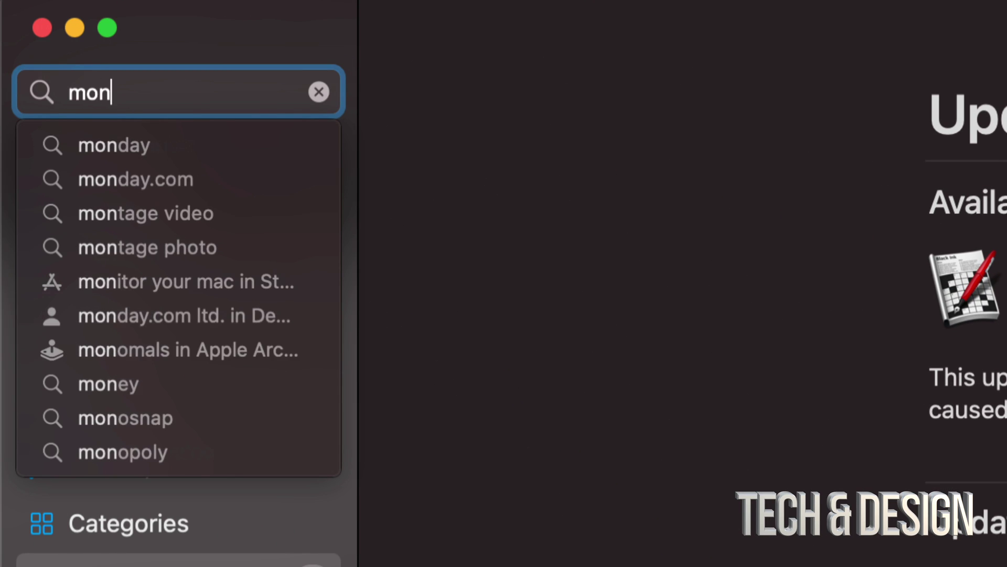
type("terey")
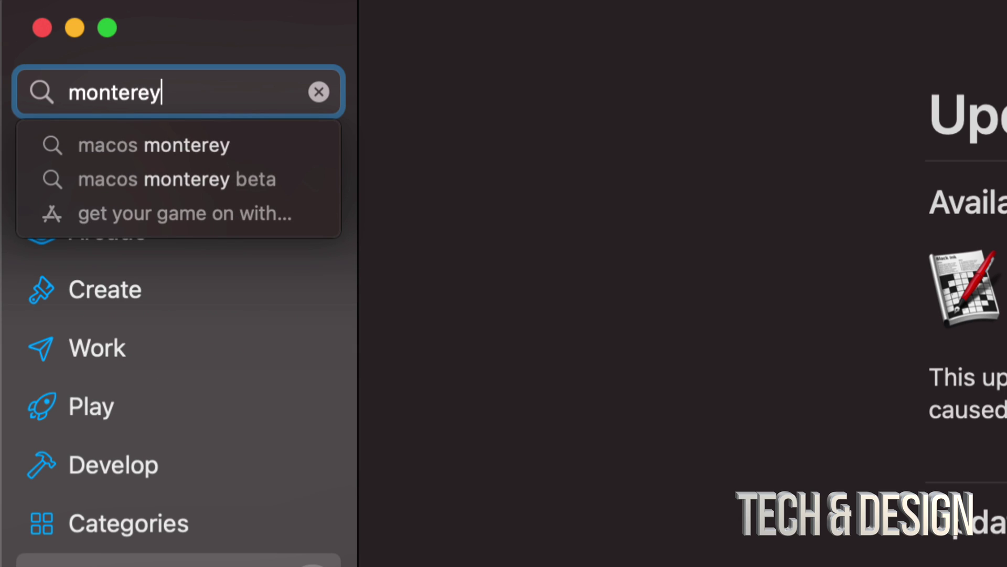
key("Return")
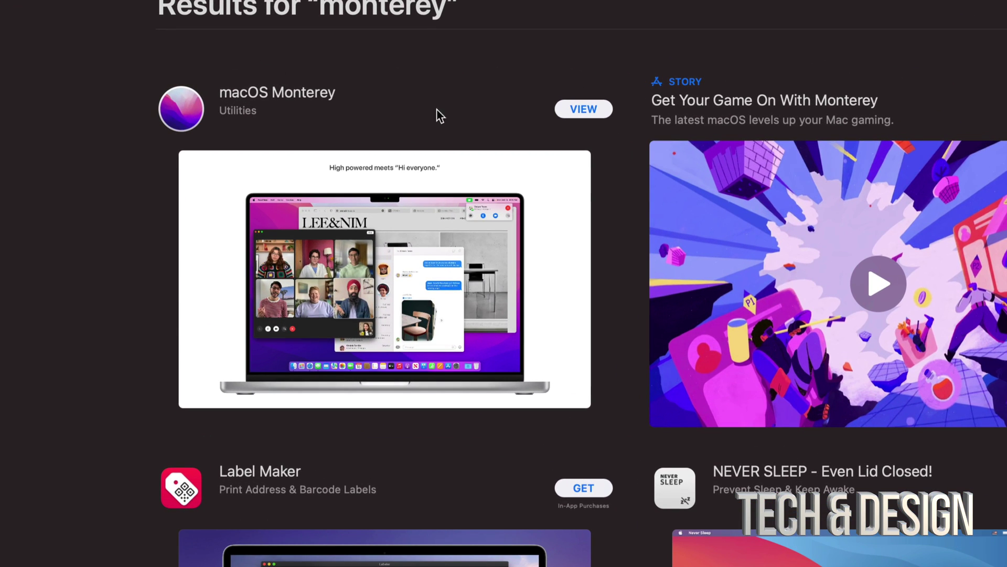
Open the macOS Monterey product page (12.1 GB) from the search results
left_click(584, 109)
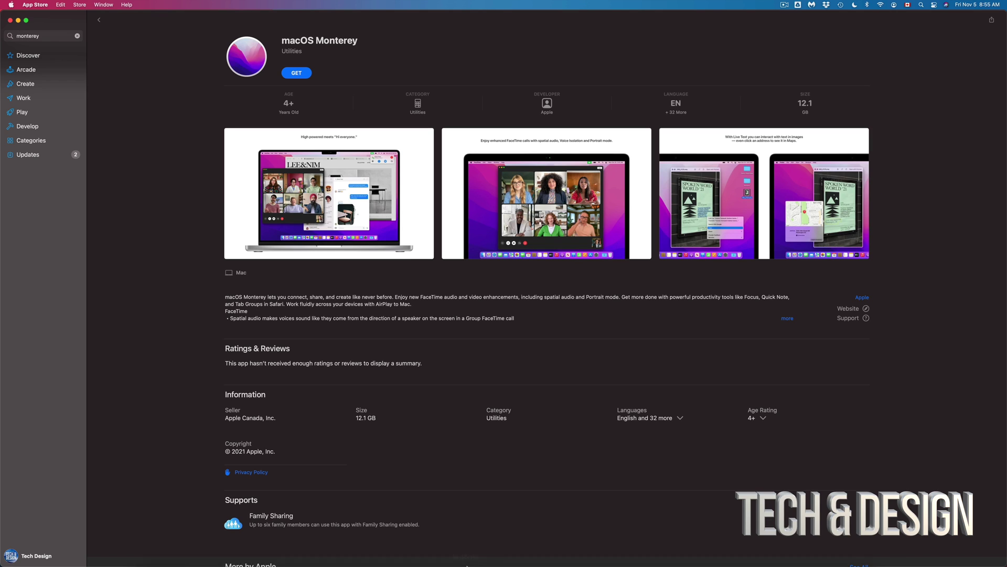
mouse_move(472, 564)
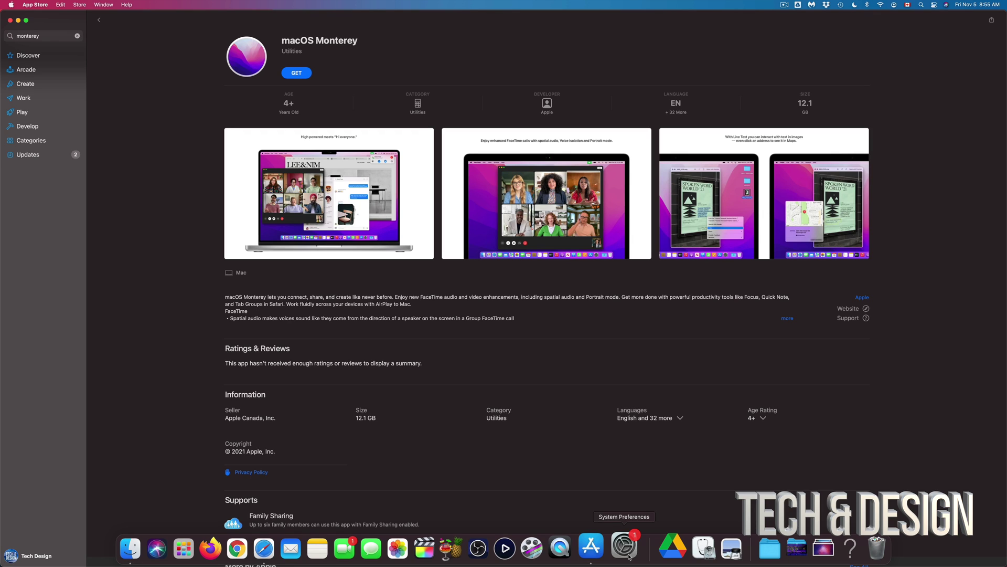
Bring System Preferences forward and open the Time Machine pane
left_click(624, 547)
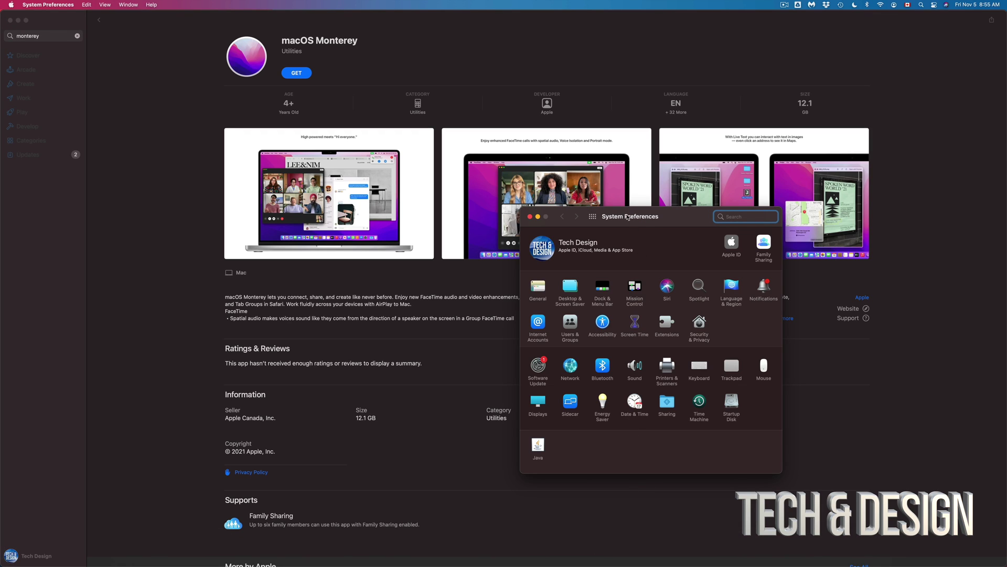
left_click_drag(628, 217, 555, 123)
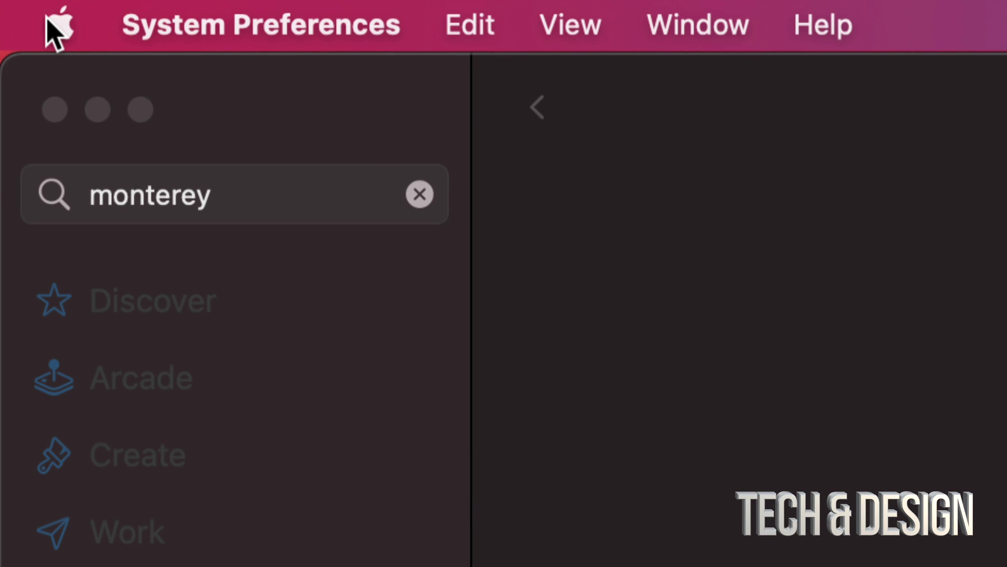
left_click(55, 24)
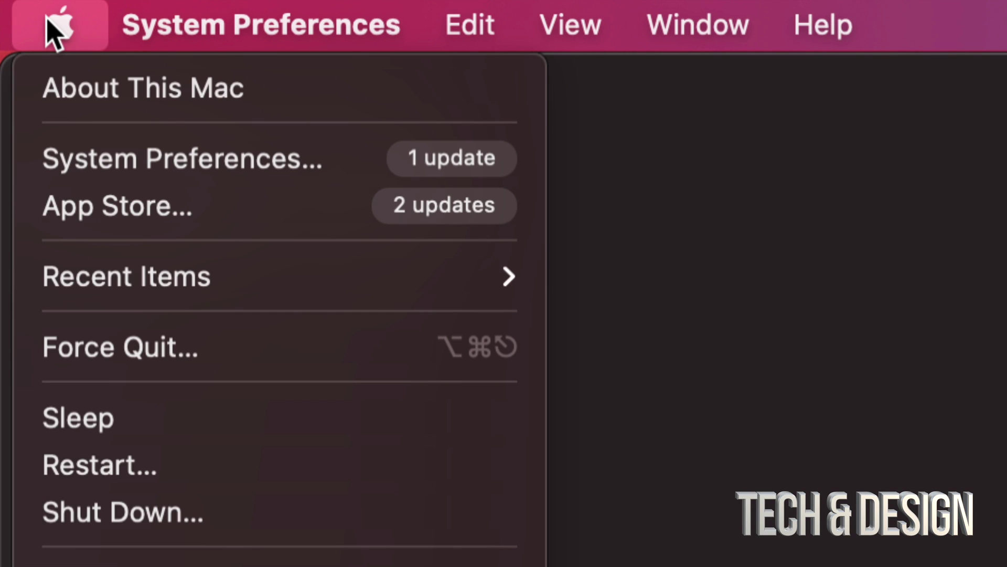
left_click(166, 168)
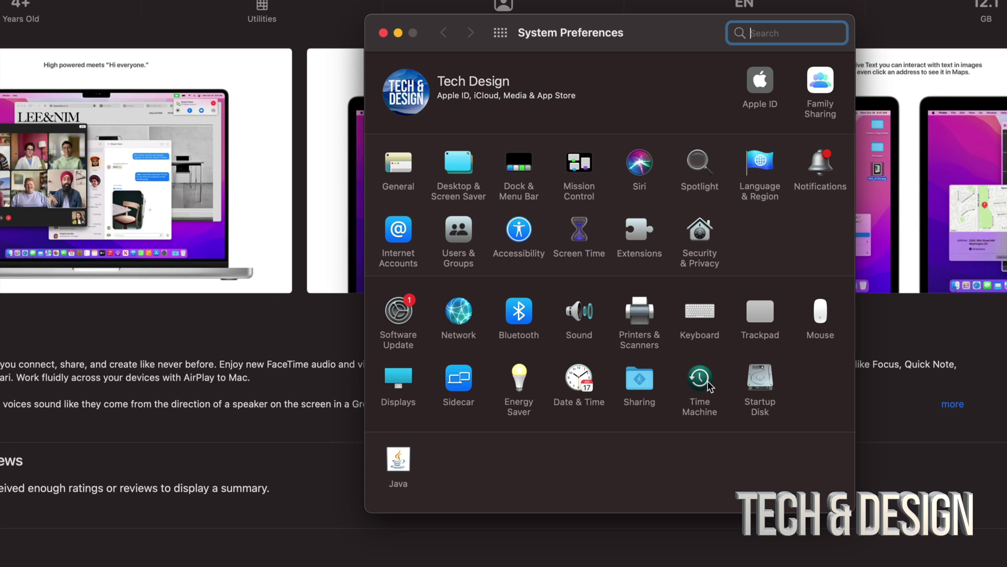
left_click(708, 382)
left_click_drag(589, 40, 564, 96)
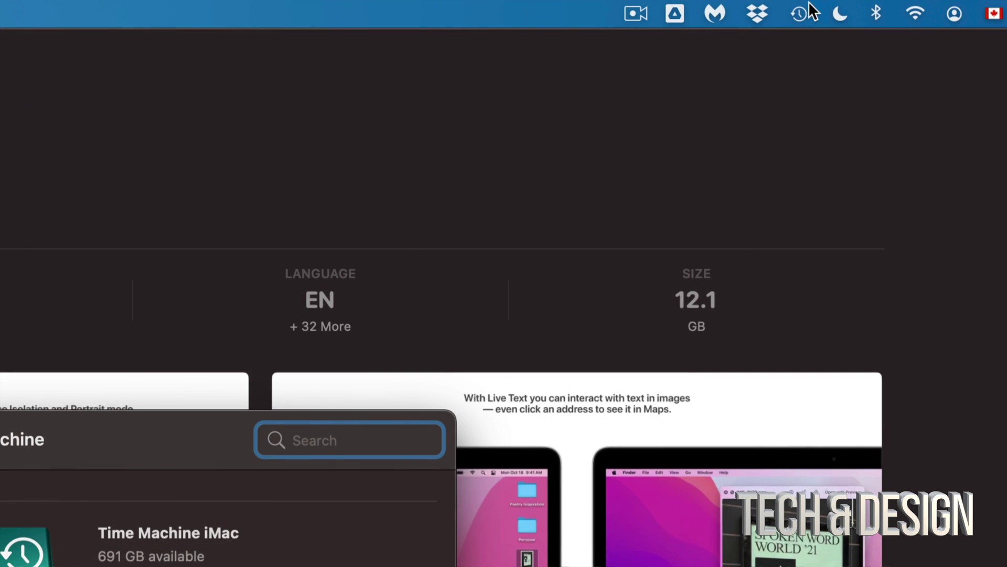
Choose Back Up Now from the Time Machine menu-bar icon to back up to Time Machine iMac
left_click(841, 5)
left_click(821, 114)
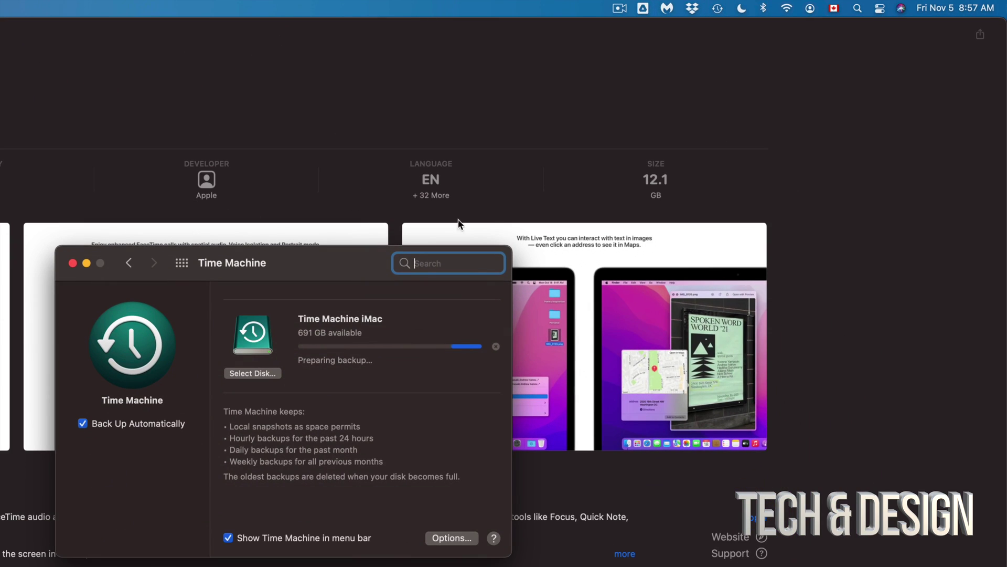
left_click_drag(283, 278, 552, 108)
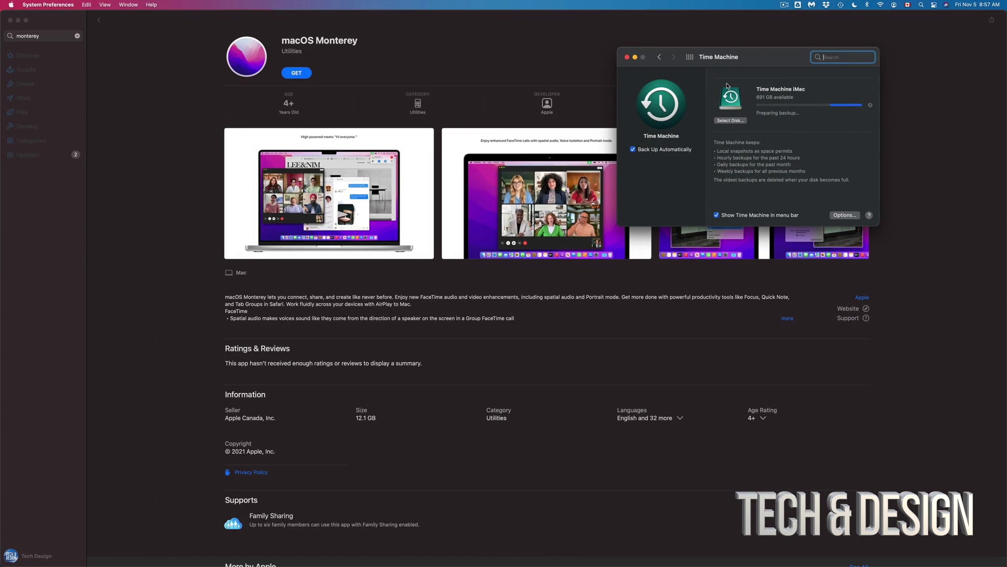
Reopen System Preferences and view the macOS Monterey upgrade in Software Update beside the Time Machine pane
left_click(192, 52)
left_click(11, 4)
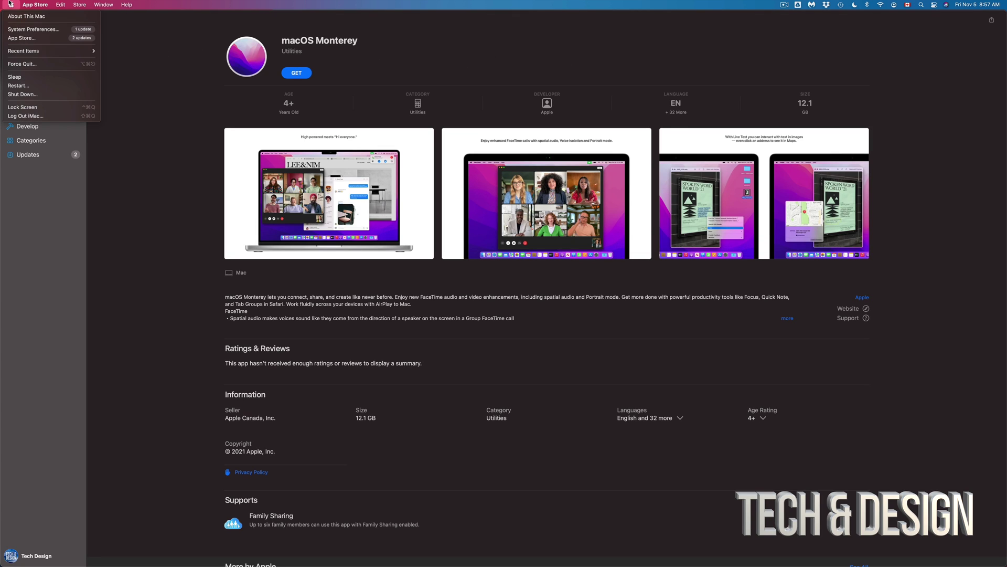
left_click(35, 30)
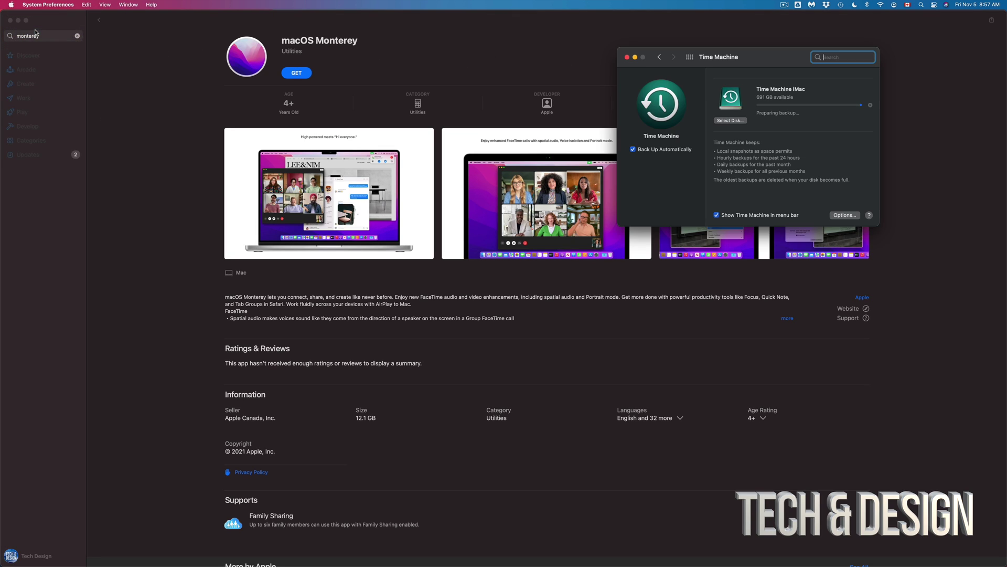
left_click_drag(693, 58, 677, 71)
left_click(648, 71)
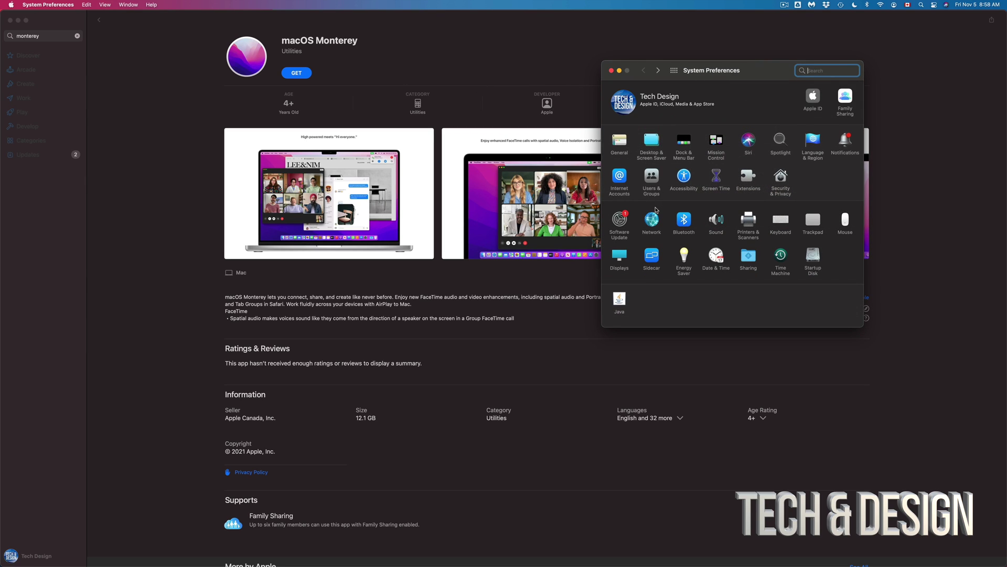
left_click(619, 222)
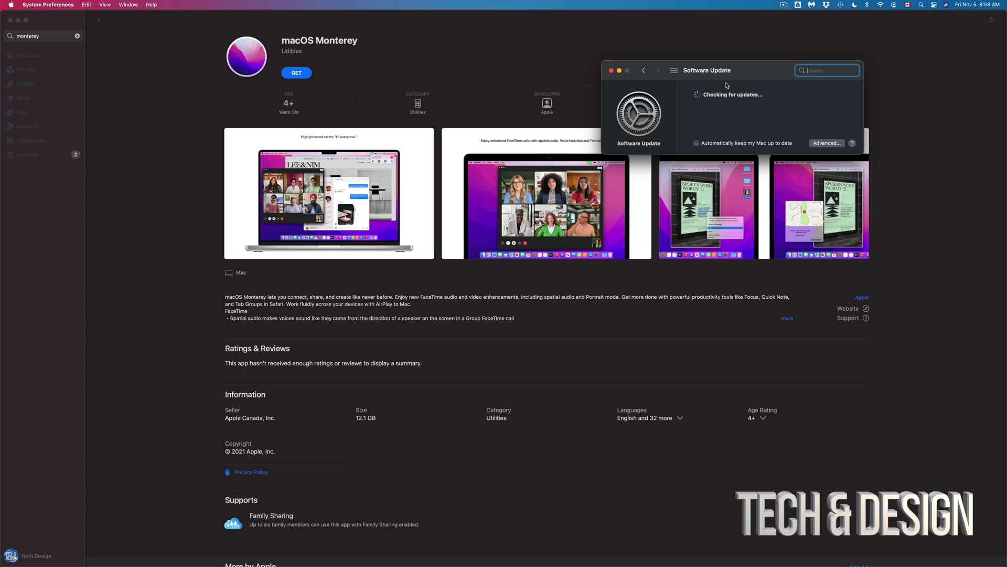
left_click_drag(724, 75, 515, 33)
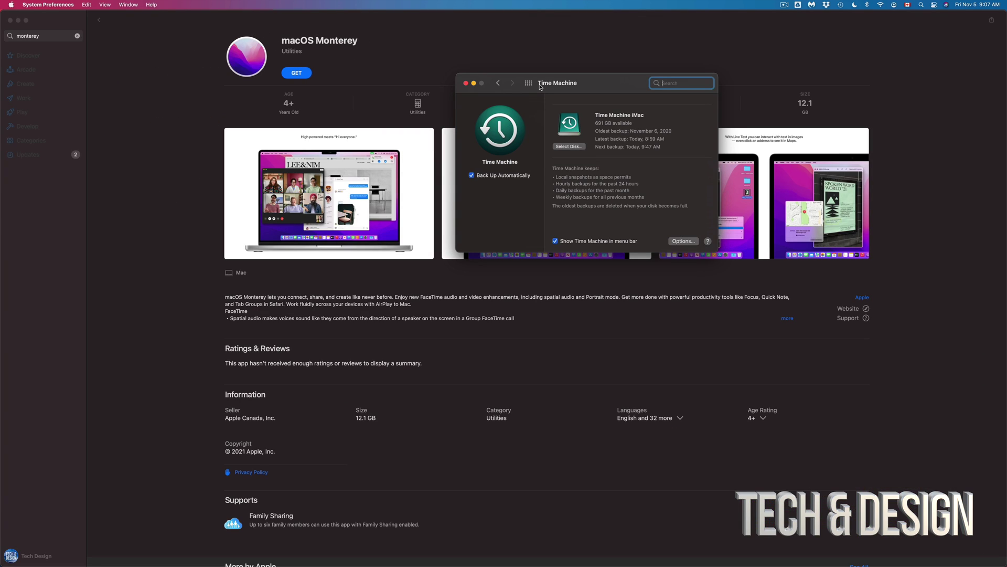
left_click_drag(540, 87, 590, 85)
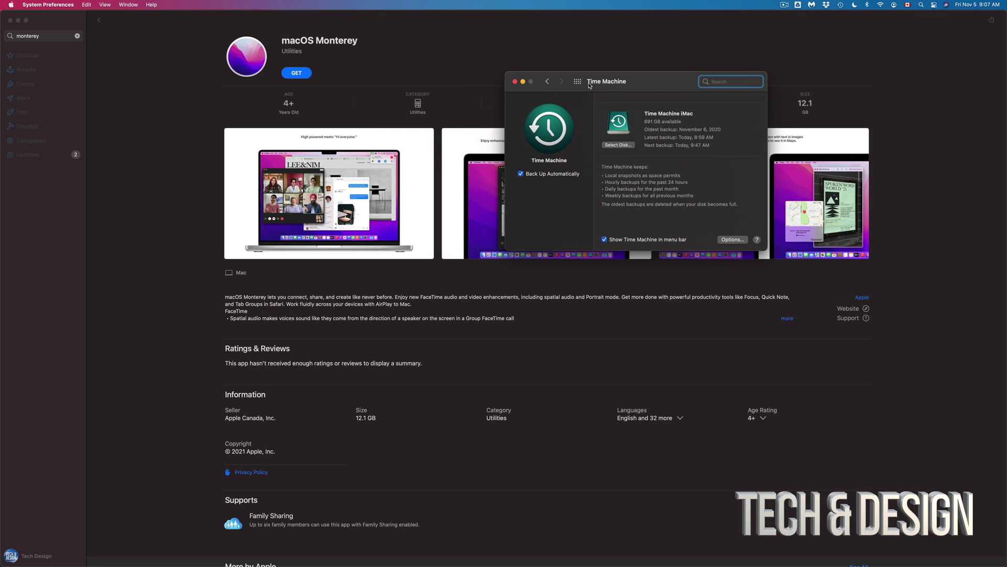
Close Time Machine and click GET on macOS Monterey, bringing up the 12.0.1 download prompt
left_click(514, 82)
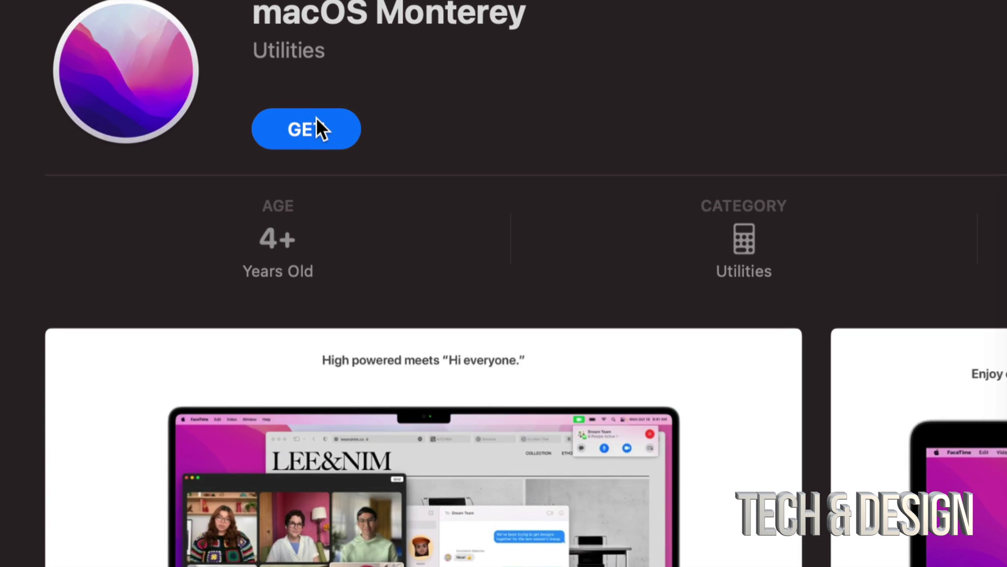
left_click(316, 119)
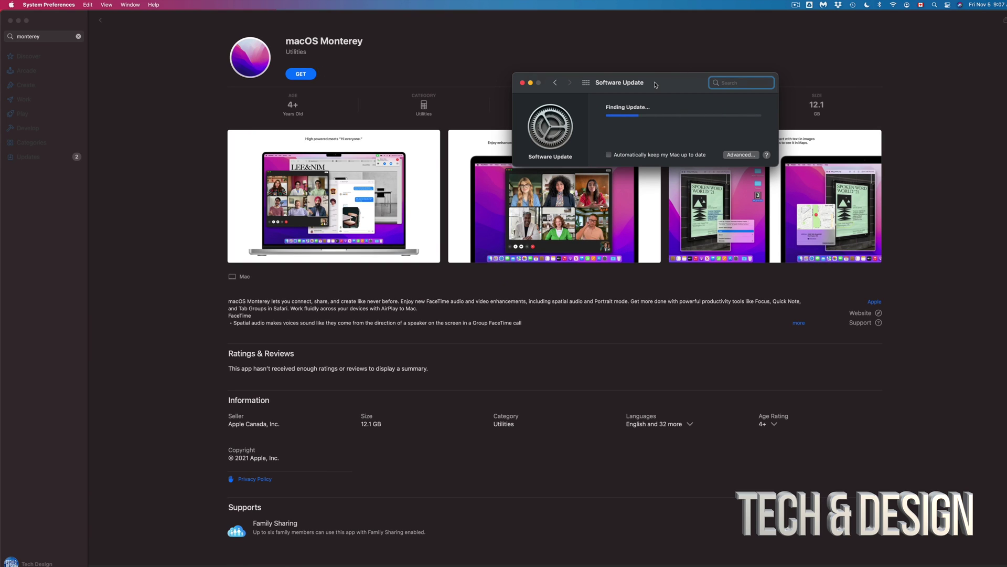
left_click_drag(659, 84, 573, 72)
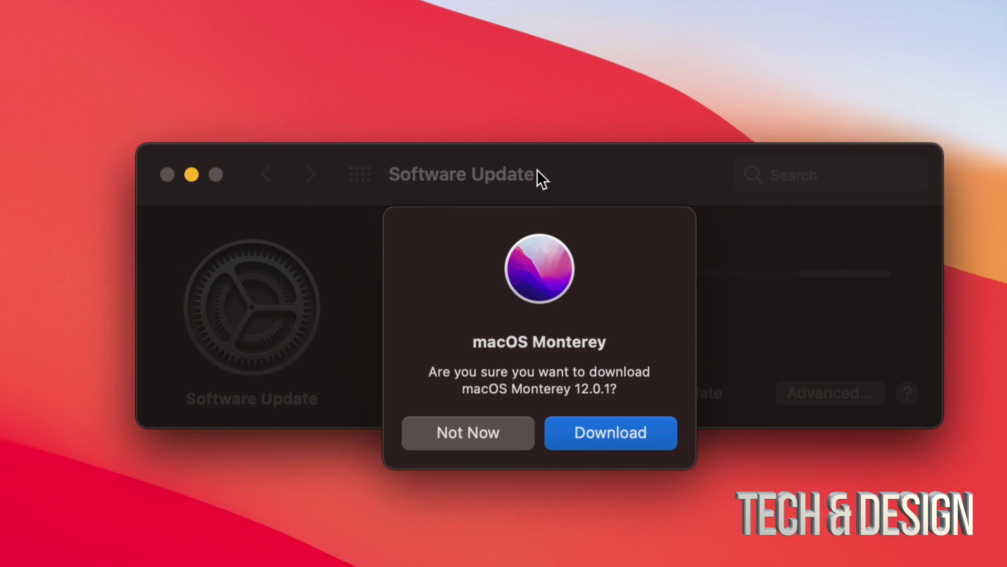
Confirm the macOS Monterey 12.0.1 download and wait for the installer to launch
left_click(615, 433)
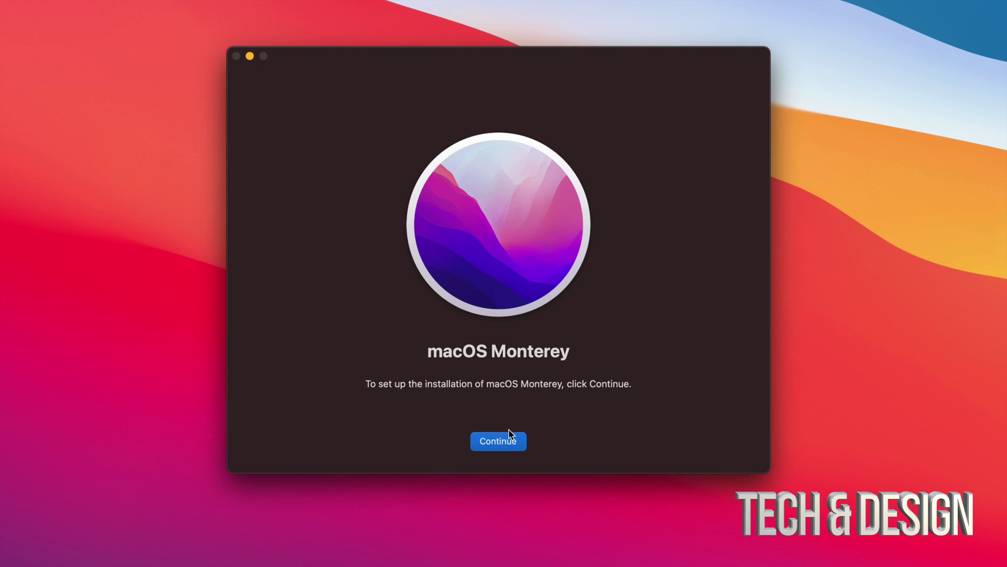
Agree to the Monterey license, choose Macintosh HD, and authorise the install with the administrator password
left_click(498, 439)
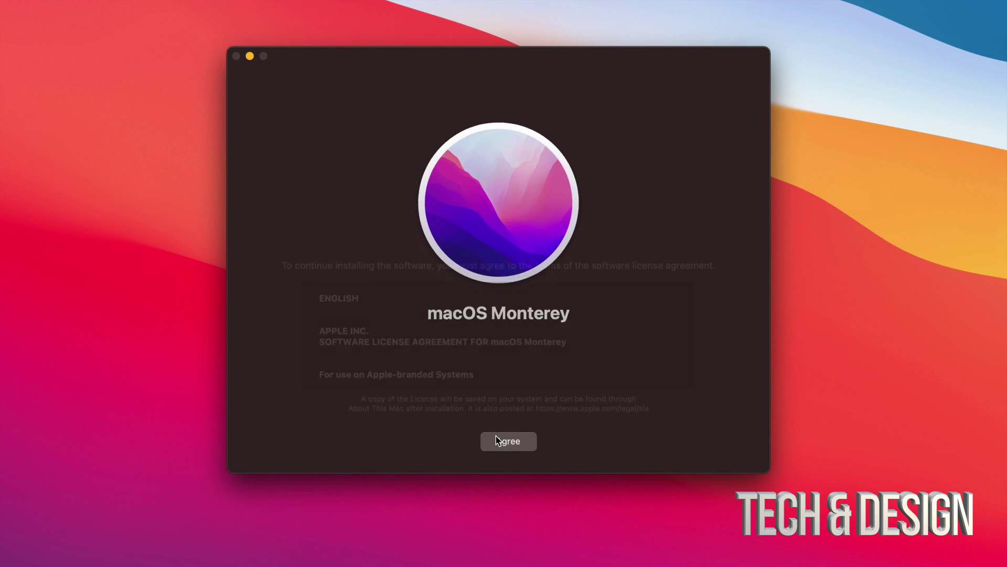
left_click(527, 441)
left_click(528, 316)
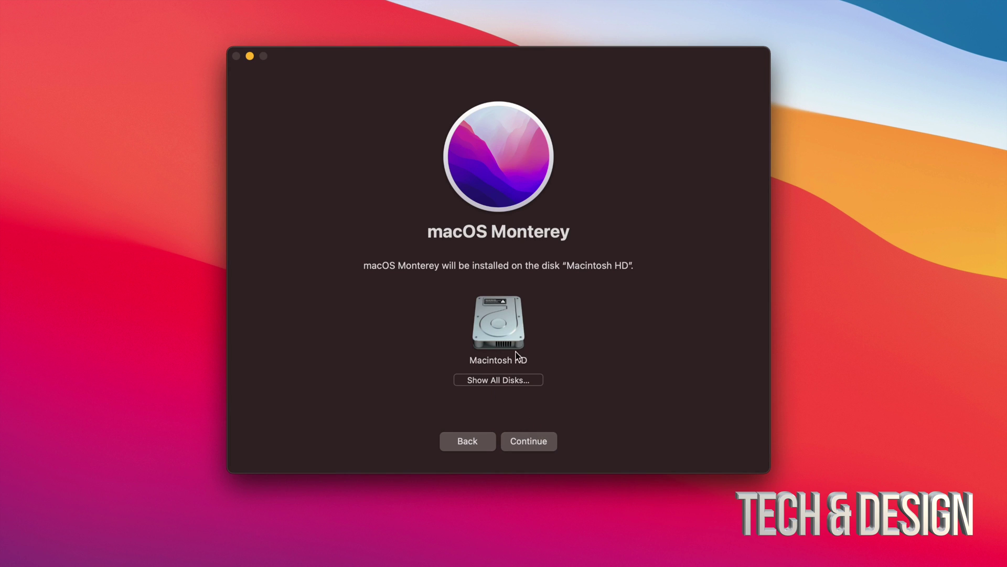
left_click(531, 437)
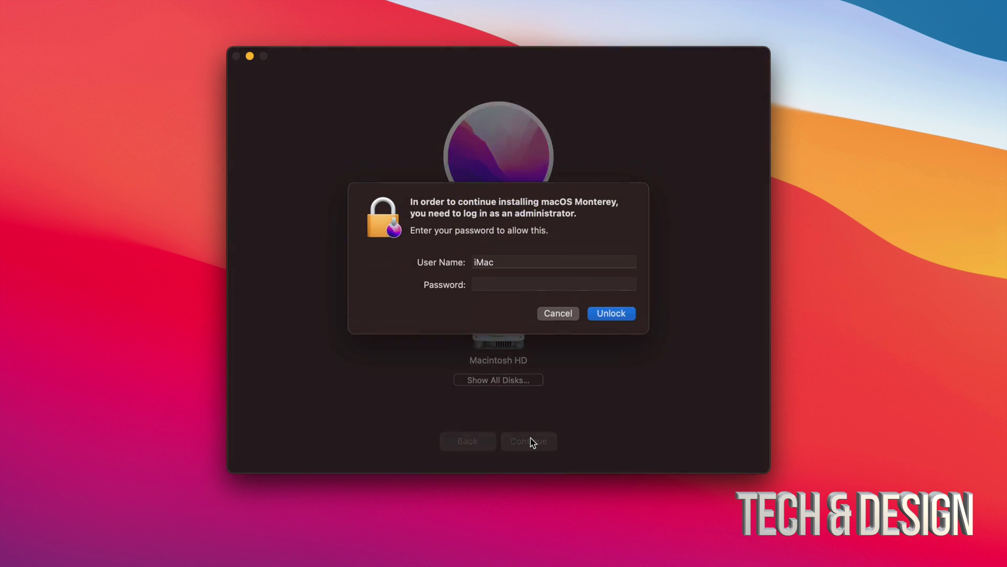
left_click(613, 313)
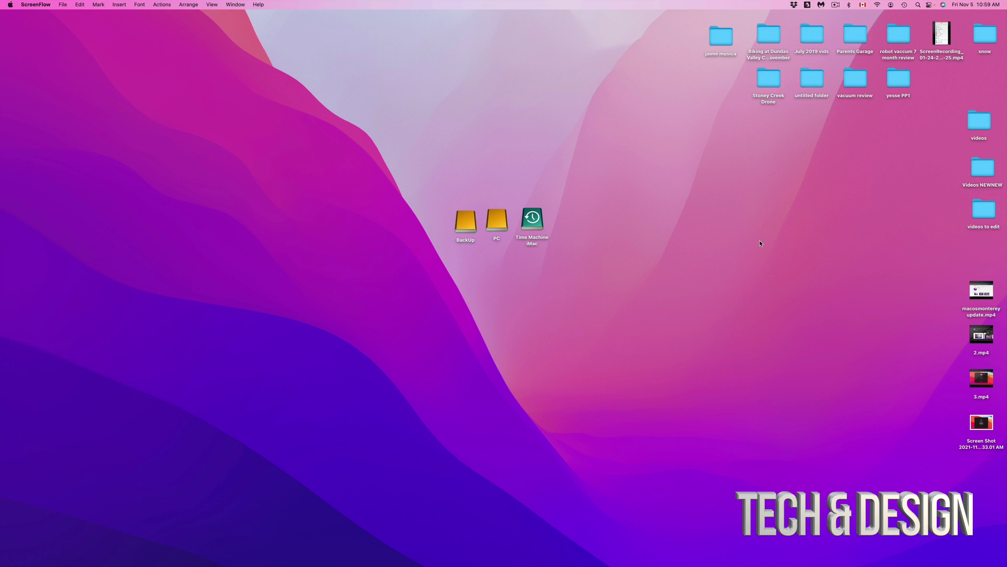
left_click(744, 237)
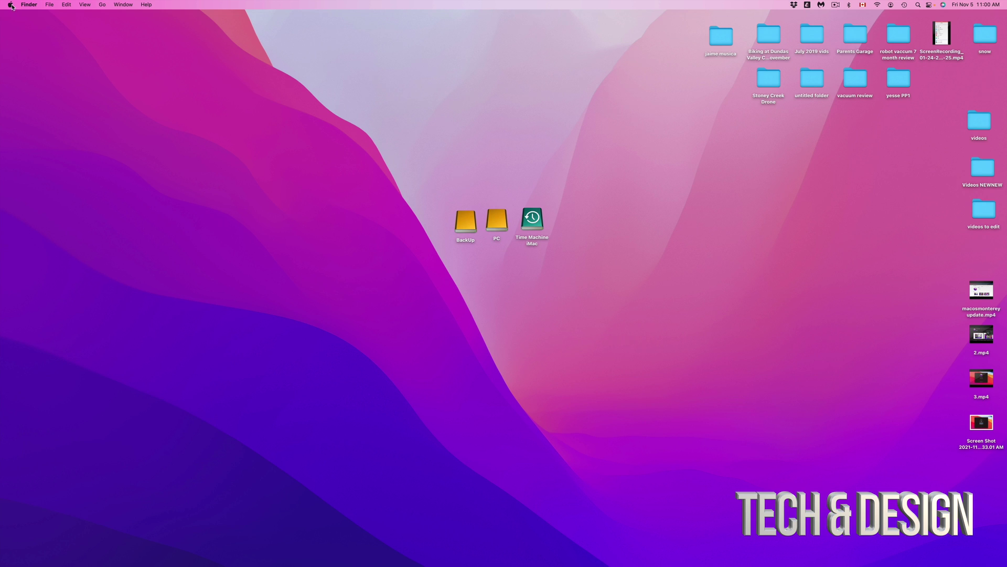
left_click(29, 29)
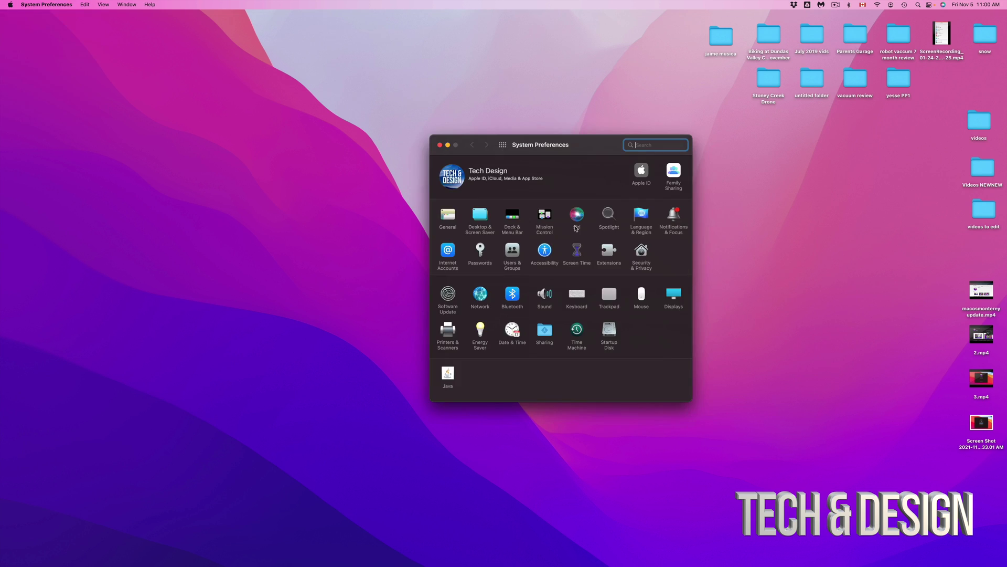